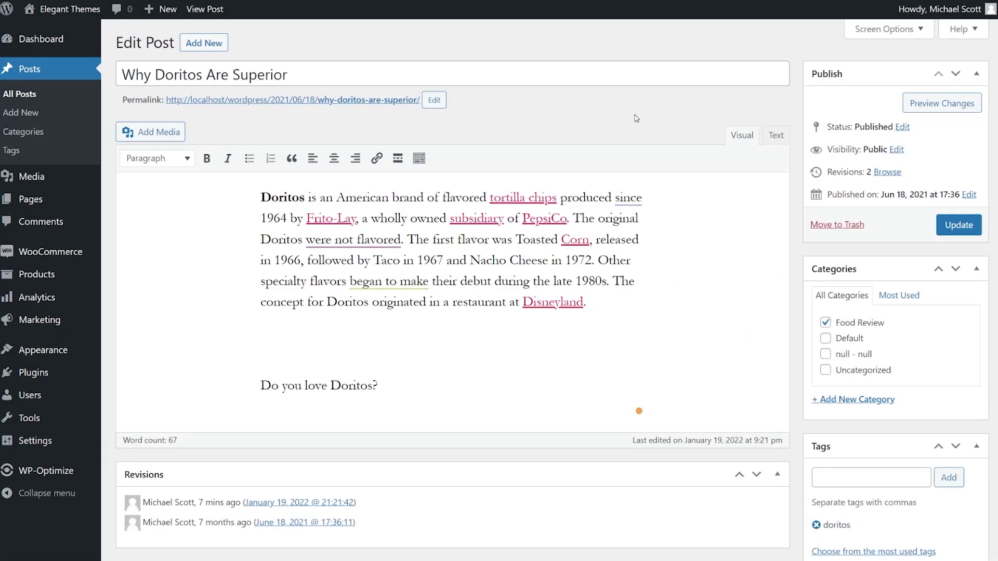
Open the June 18, 2021 @ 17:36:11 revision from the post's Revisions box
scroll(636, 118, "down", 5)
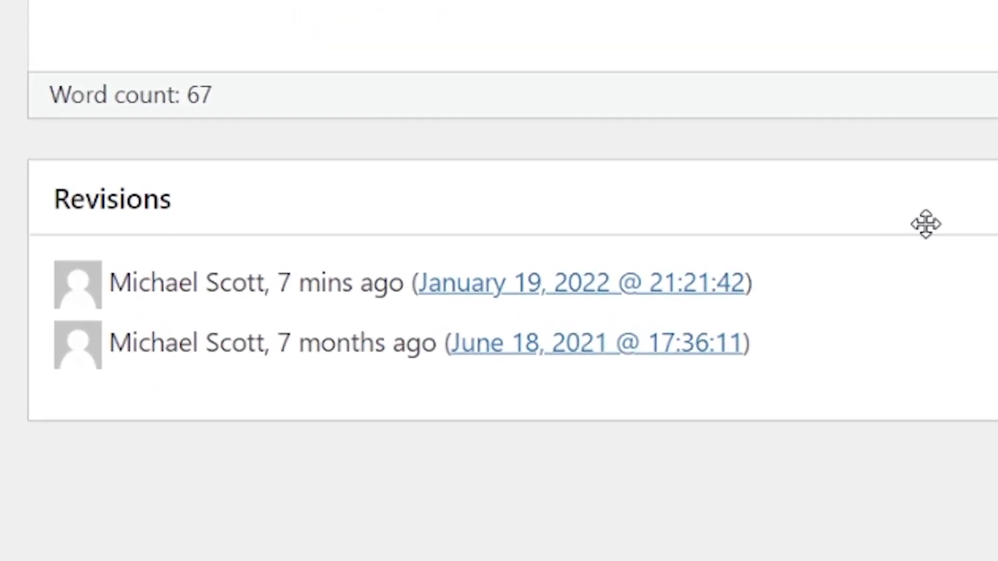
left_click(699, 344)
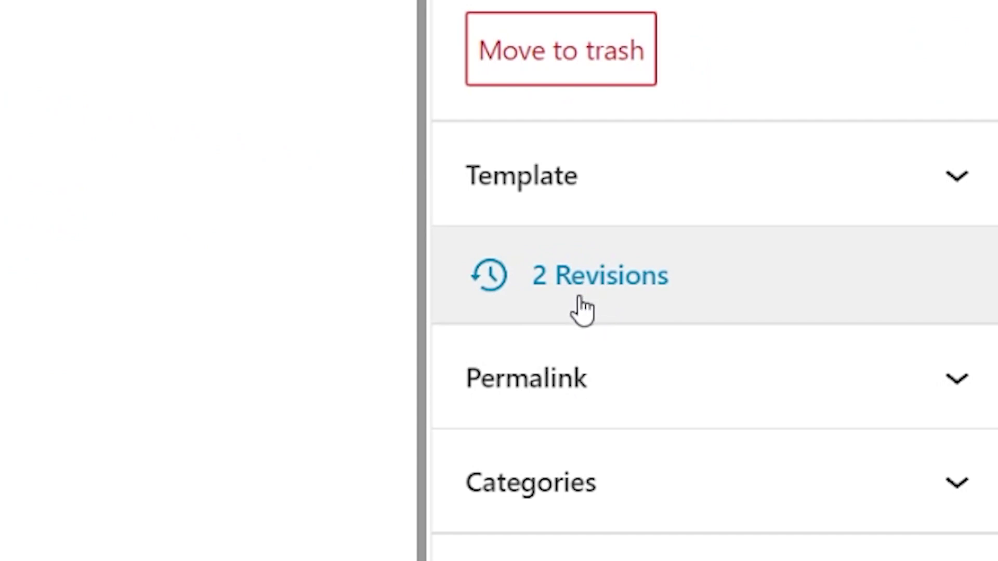
Open the post's 2 saved revisions from the block editor's Post sidebar
left_click(567, 288)
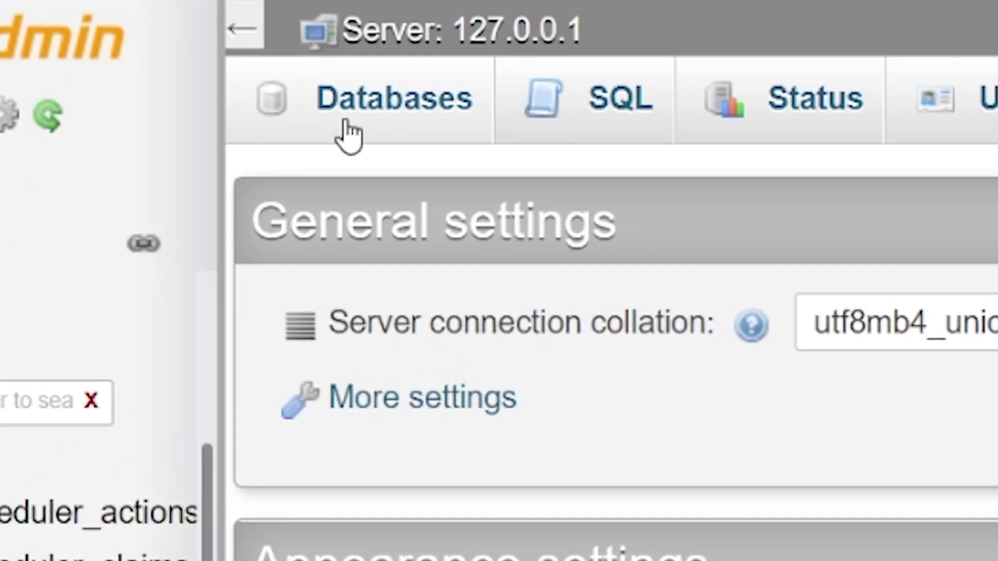
Go to phpMyAdmin's Databases list and open the wordpress database
left_click(376, 121)
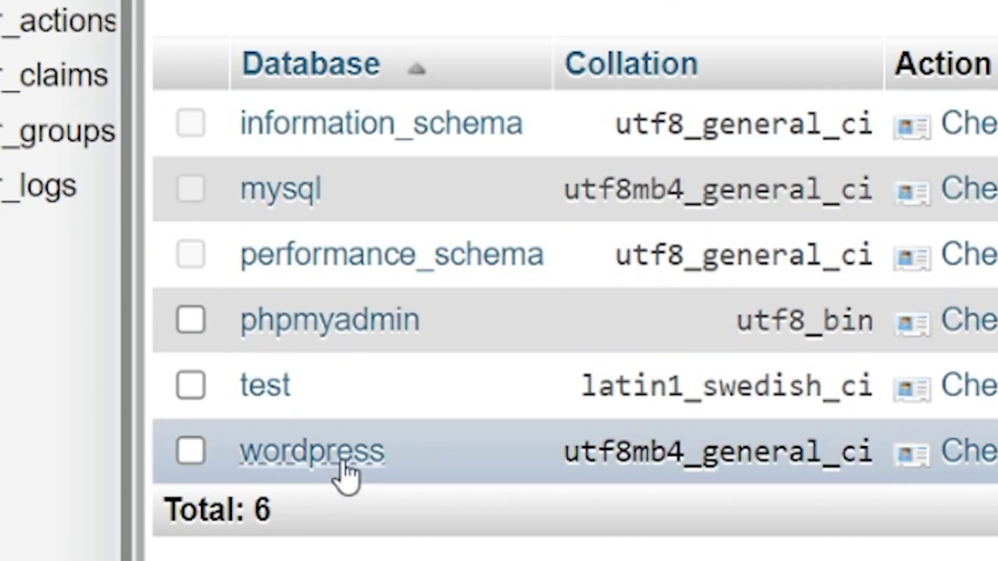
left_click(343, 465)
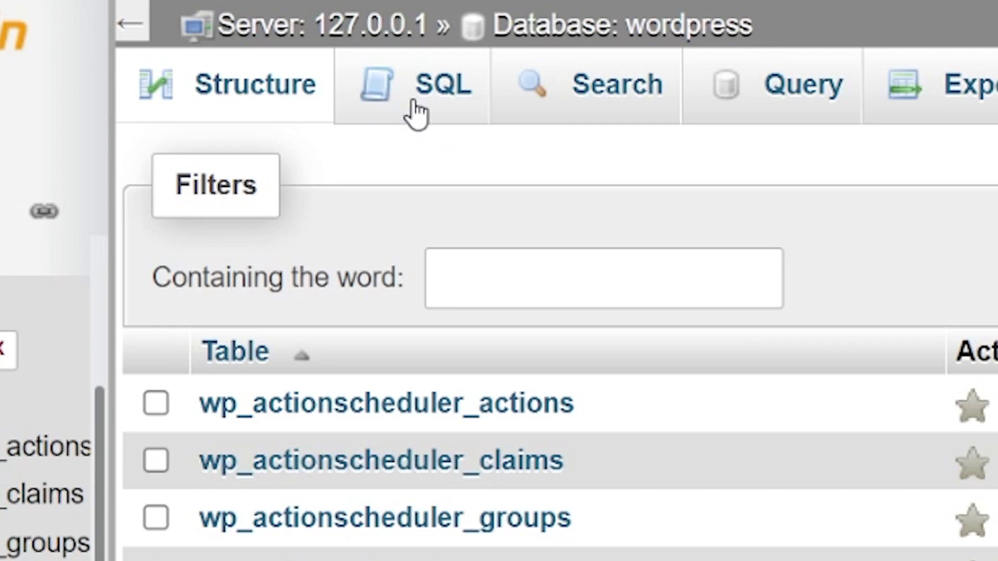
Paste the revision DELETE query with table prefix wp and simulate it, matching 68 rows
left_click(415, 106)
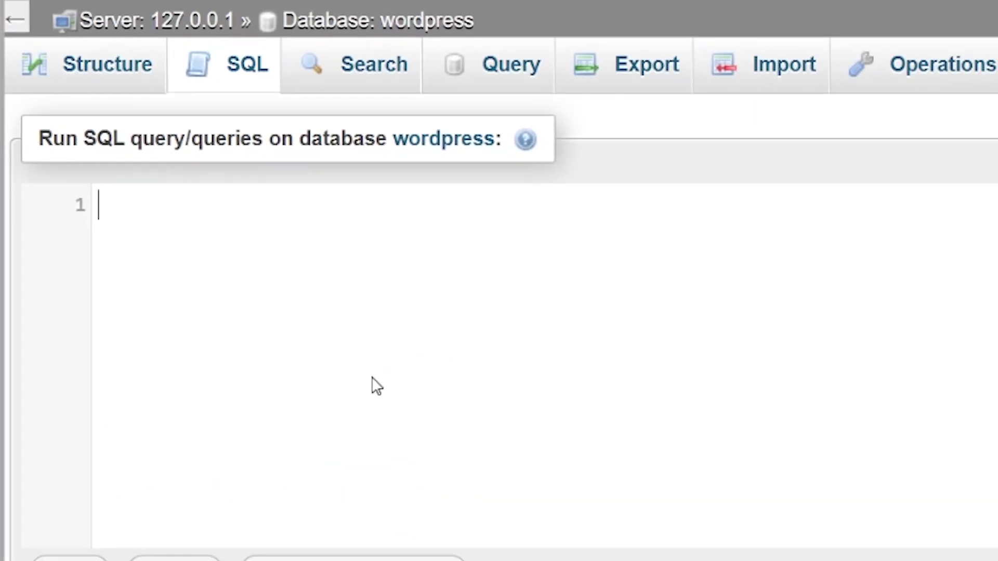
left_click(376, 387)
type("DELETE FROM yourtableprefix_posts WHERE post_type = \"revision\";")
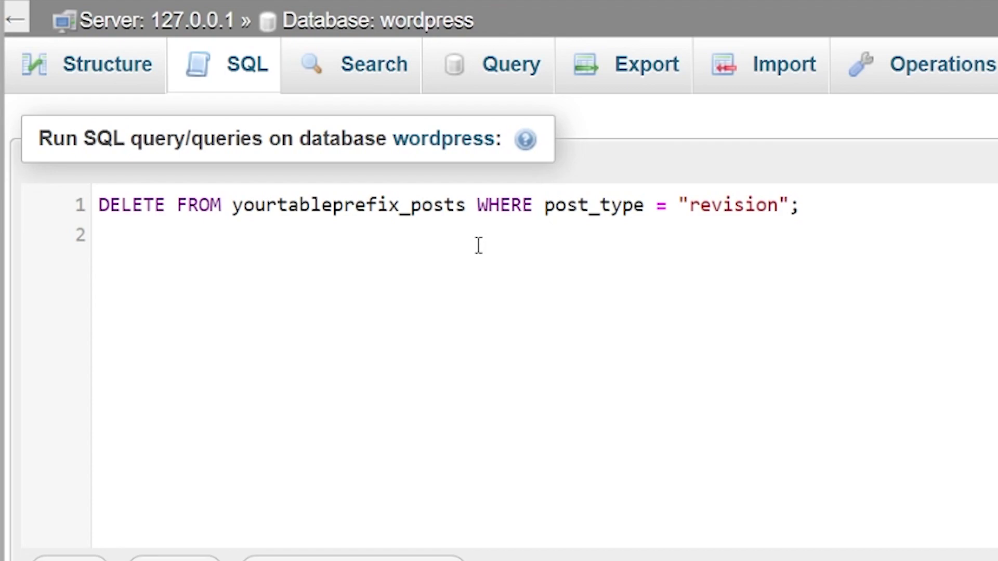
left_click_drag(399, 206, 238, 210)
type("wp")
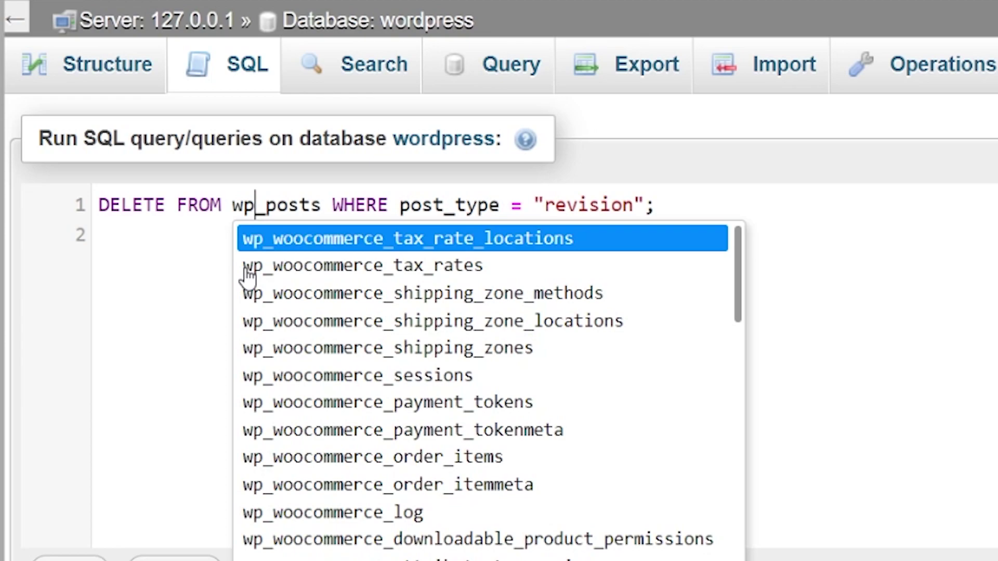
left_click(115, 285)
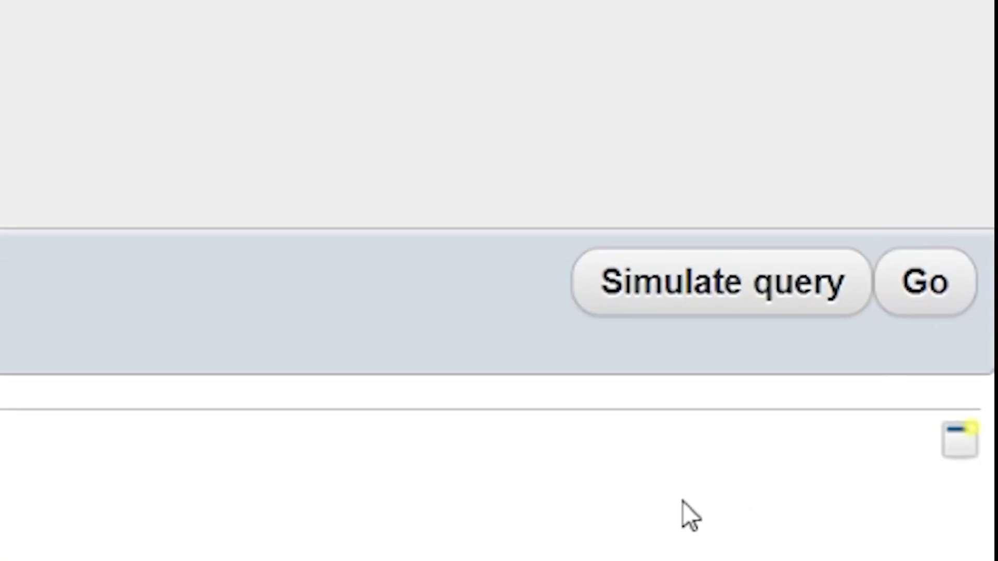
left_click(723, 282)
left_click_drag(393, 312, 234, 309)
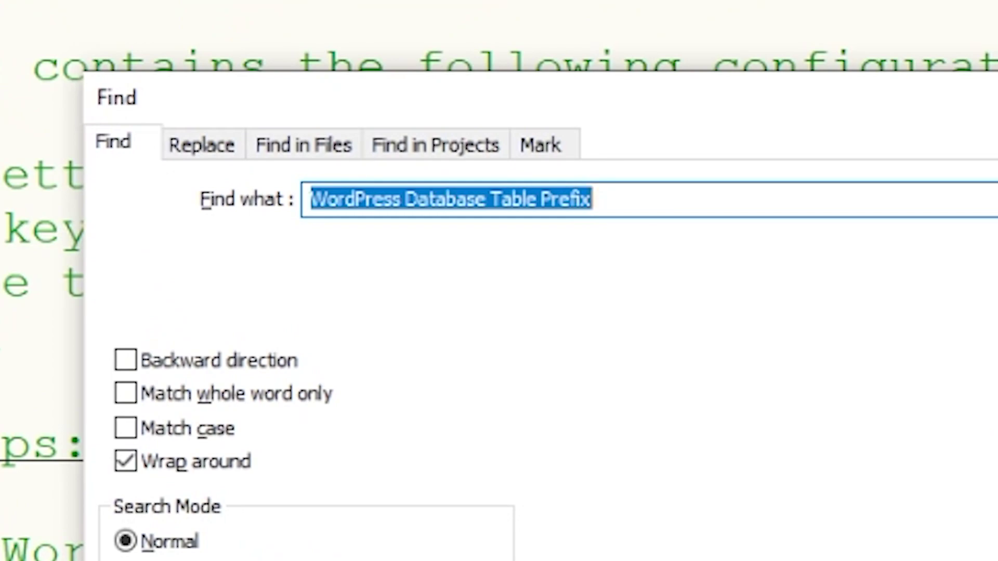
Jump to the 'WordPress Database Table Prefix' section, showing prefix 'wp_', then close the search
key("Return")
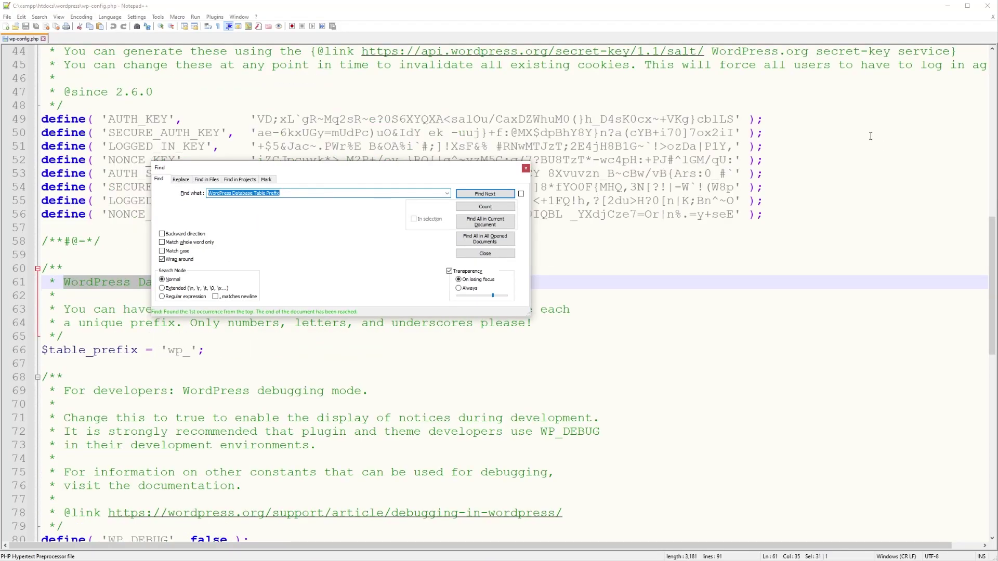
key("Escape")
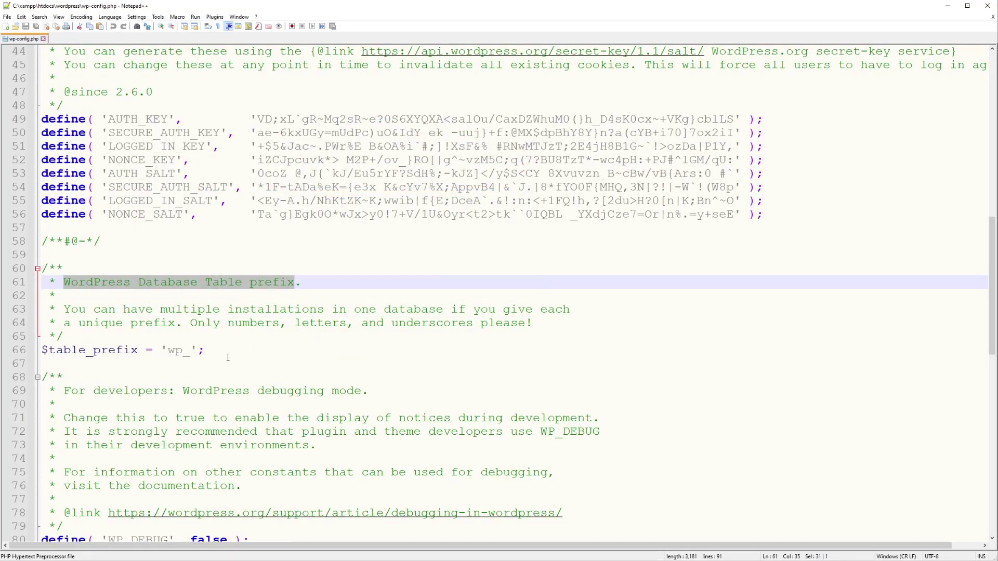
Add define('WP_POST_REVISIONS', 3); and define('AUTOSAVE_INTERVAL', 120); below the $table_prefix line
left_click(228, 352)
key("Return")
key("Return")
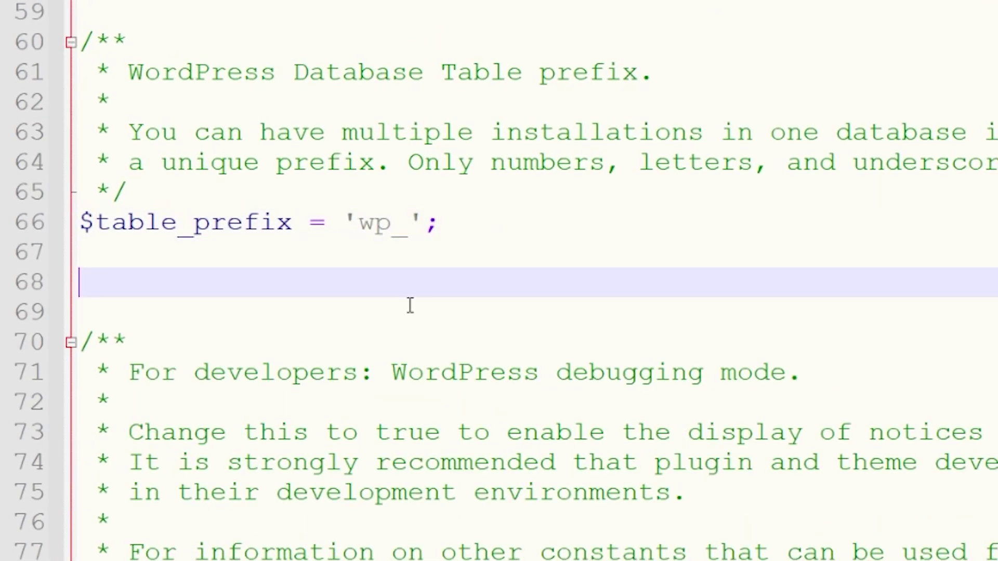
type("define('WP_POST_REVISIONS', 3);")
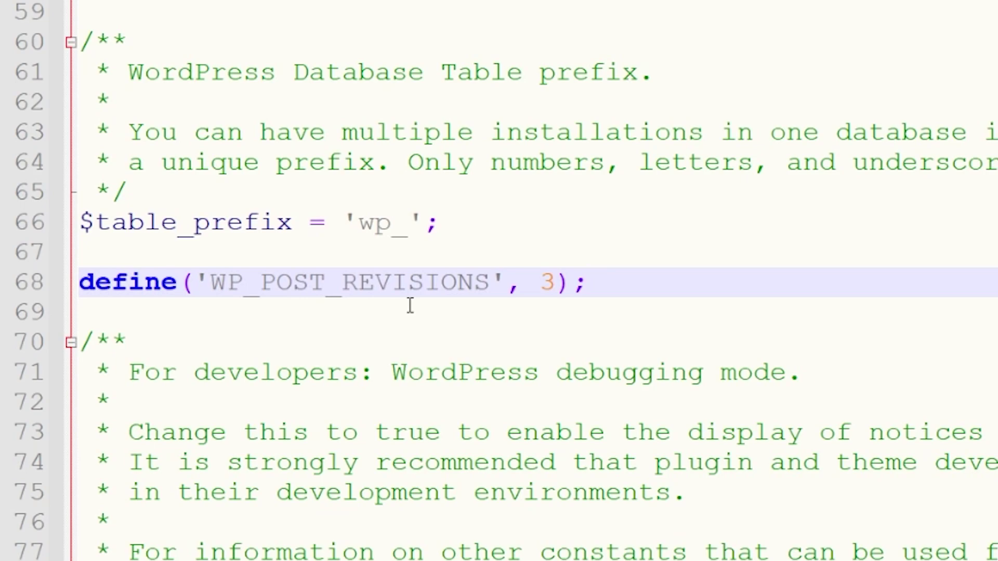
key("Return")
key("Return")
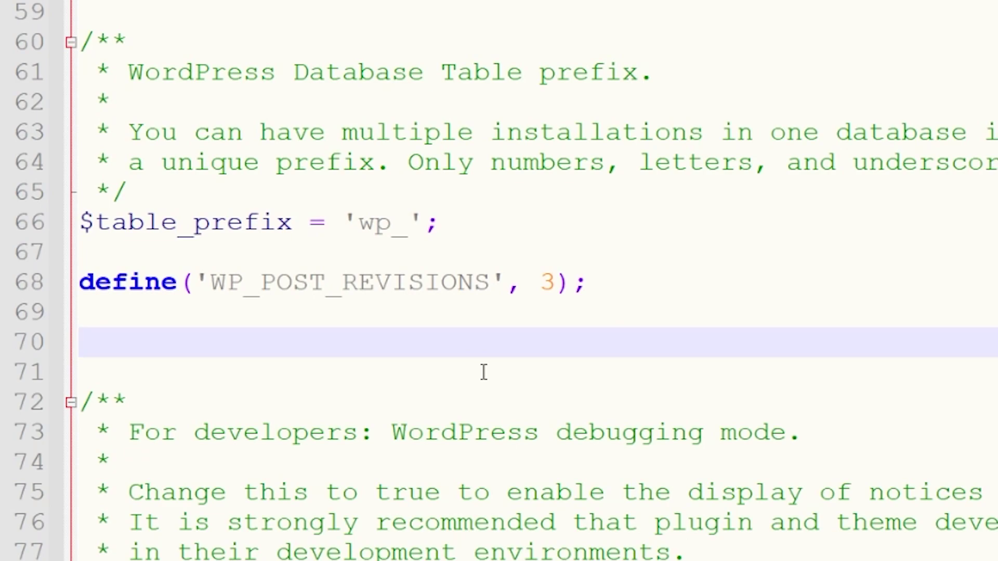
type("define('AUTOSAVE_INTERVAL', 120);")
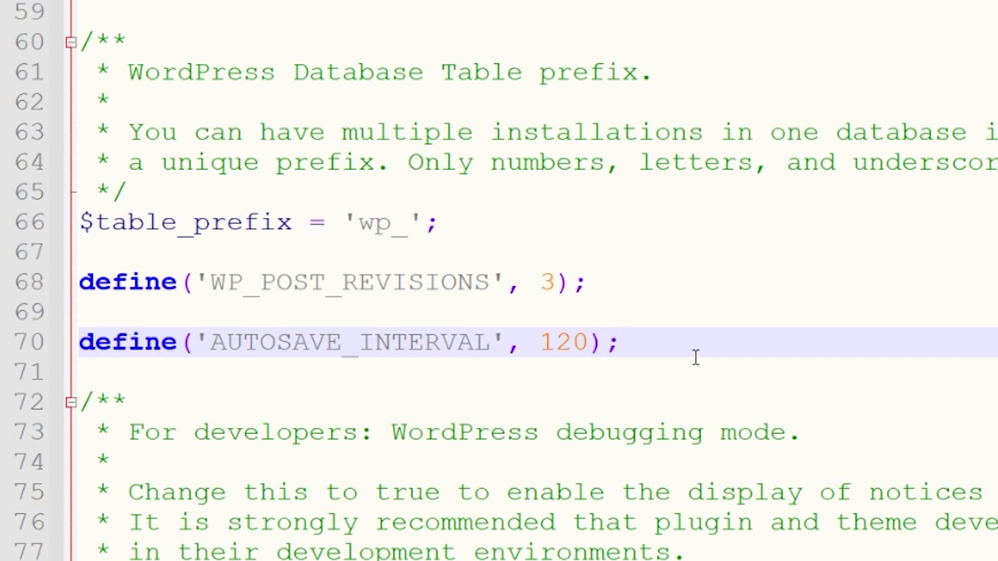
left_click_drag(695, 353, 77, 283)
type("define('WP_POST_REVISIONS', false);")
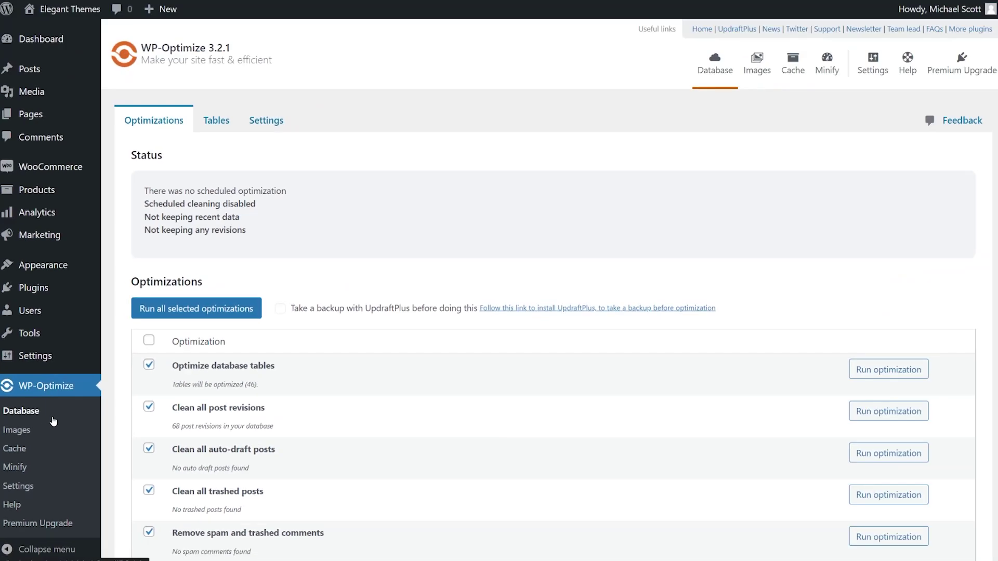
Review WP-Optimize's Optimizations list, highlighting the 68 post revisions count
scroll(106, 416, "down", 4)
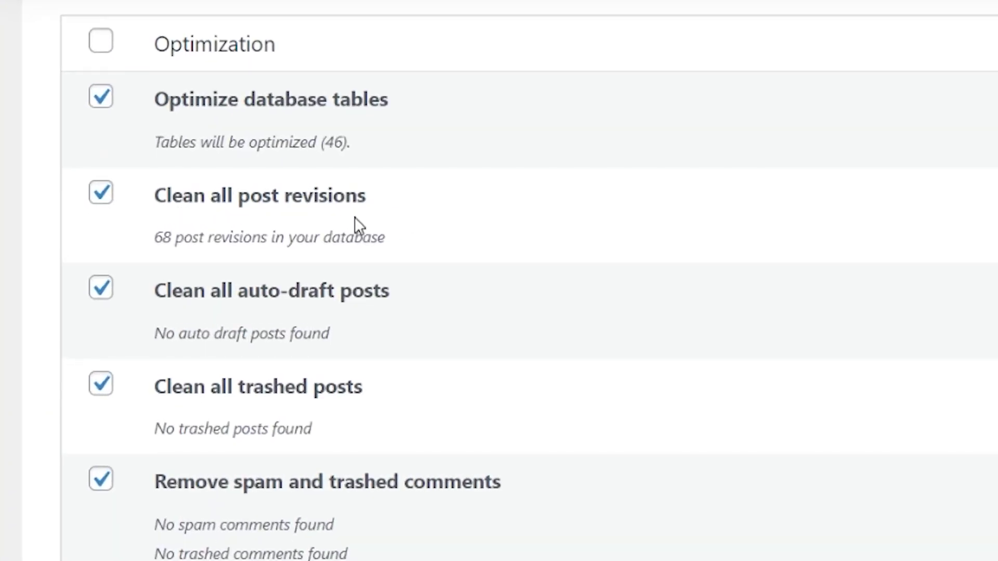
left_click_drag(155, 238, 373, 258)
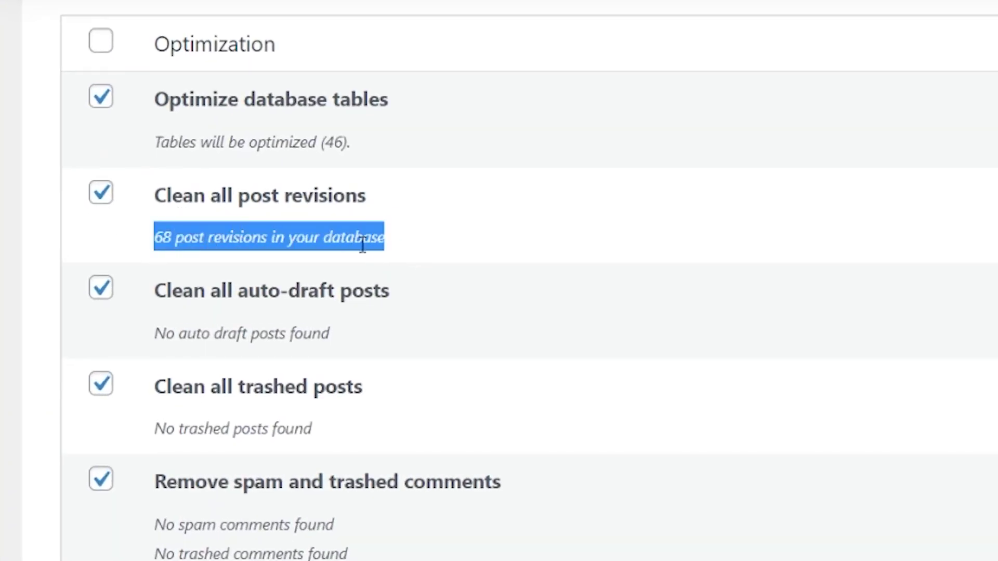
left_click(364, 245)
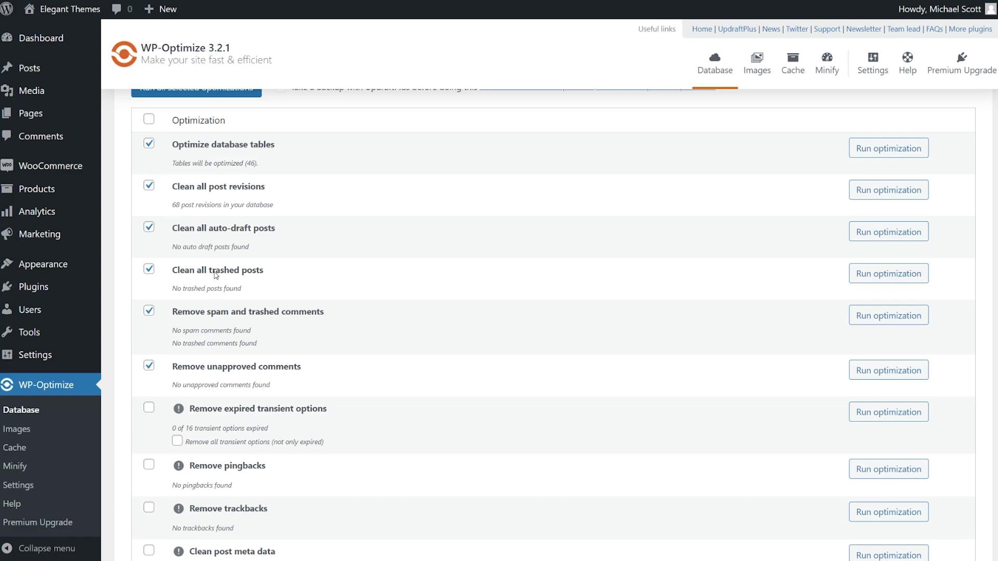
scroll(216, 275, "up", 1)
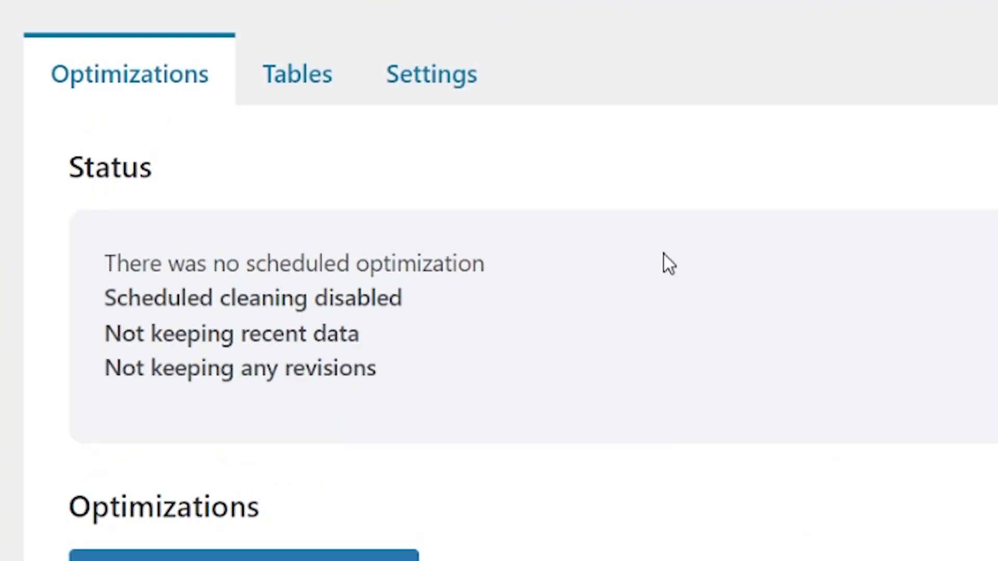
Enable WP-Optimize's scheduled clean-up and optimization in Database Settings, keeping the Weekly schedule
left_click(451, 81)
scroll(865, 102, "down", 4)
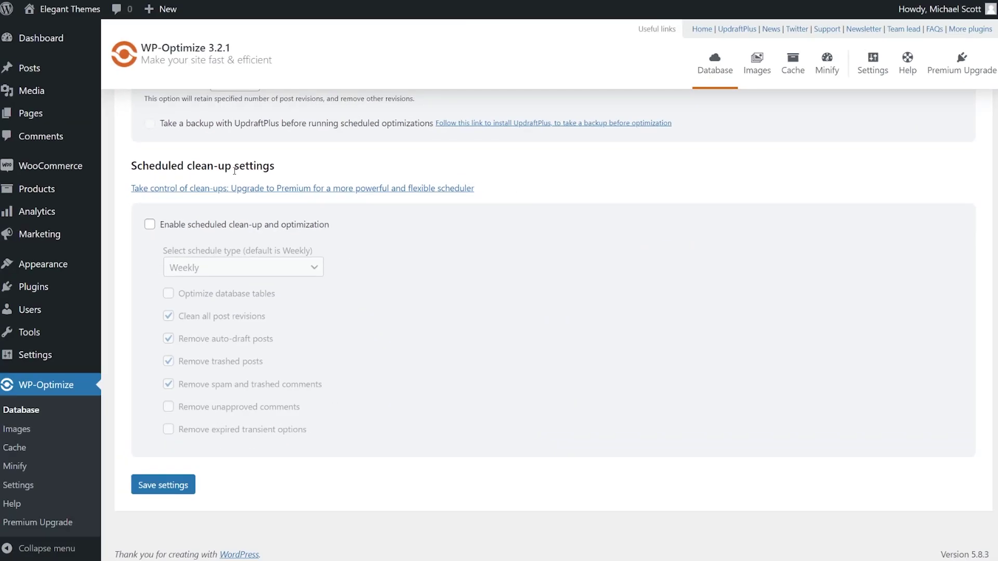
left_click(151, 225)
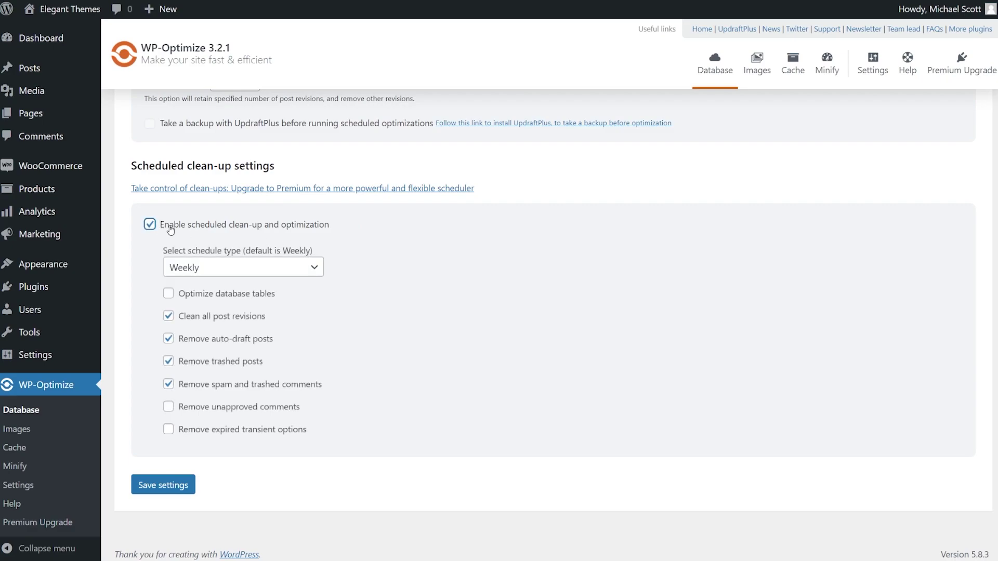
left_click(197, 267)
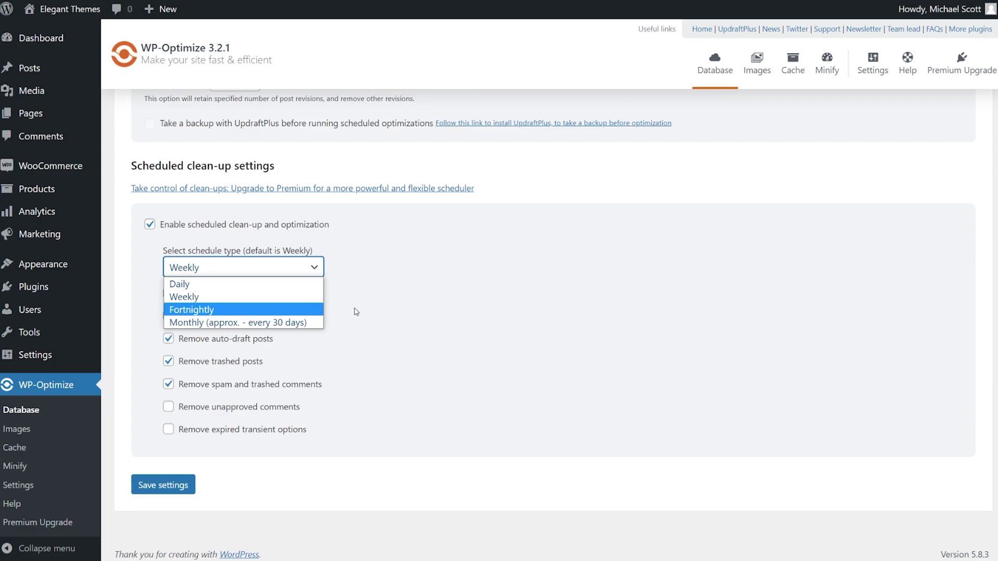
left_click(455, 267)
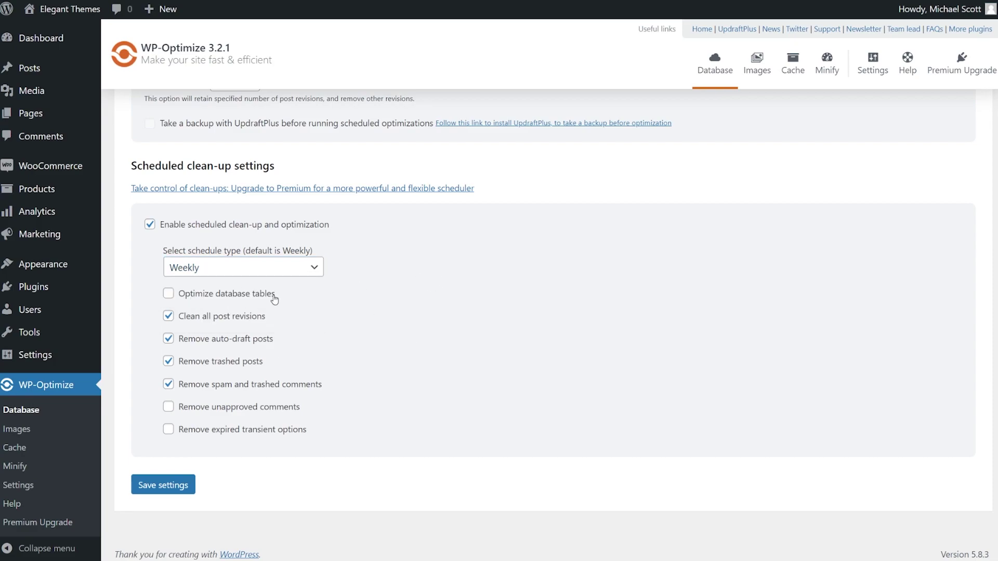